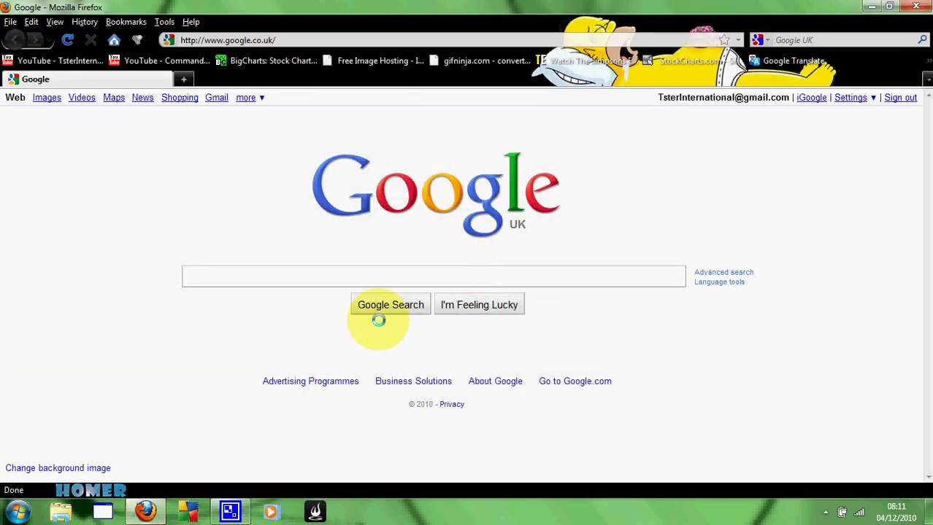
Search Google for 'bullzip pdf printer' using the autocomplete suggestion.
type("bu")
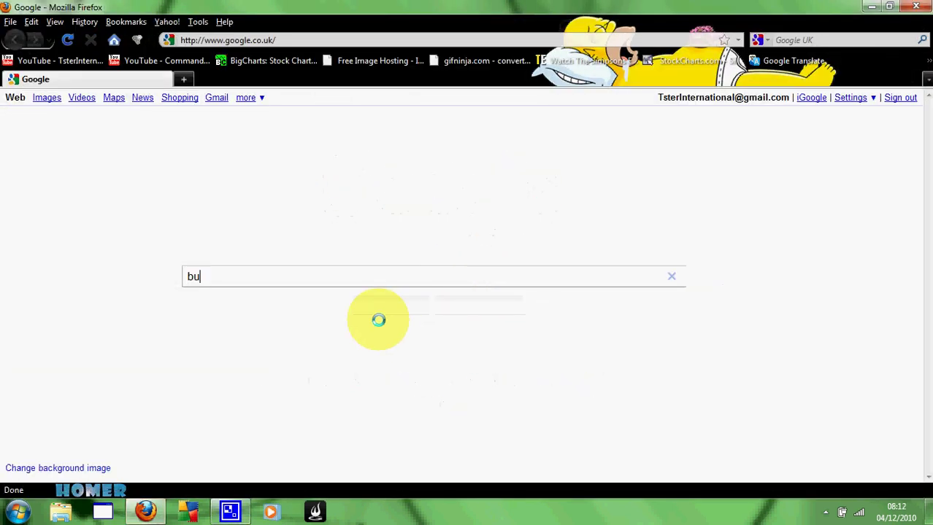
type("llzip")
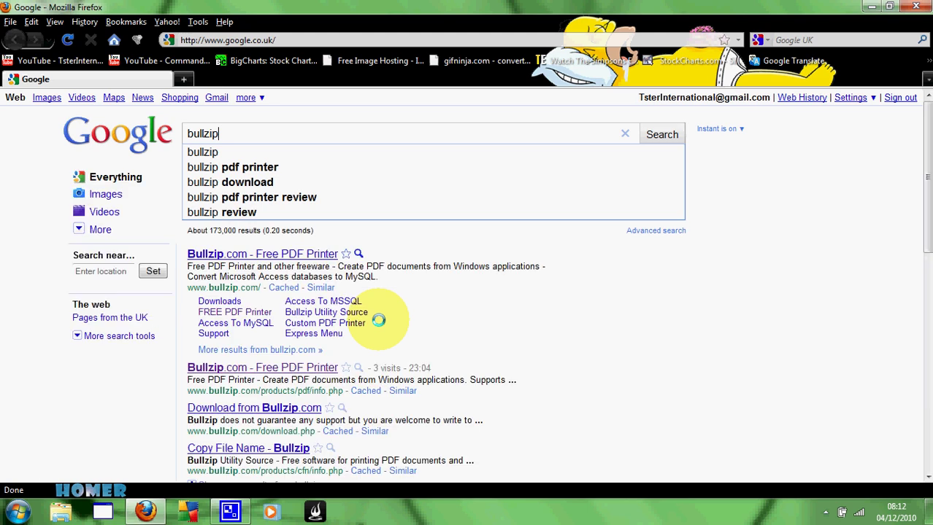
key("Down")
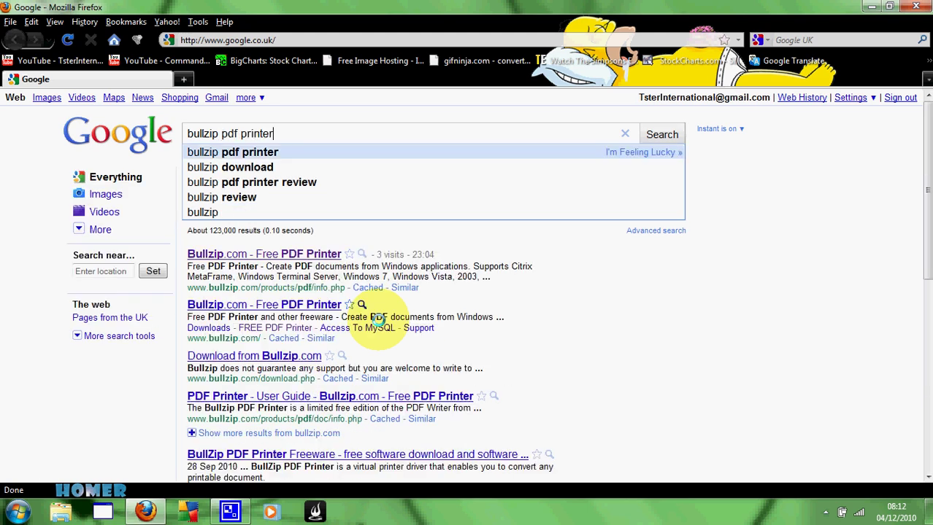
key("Return")
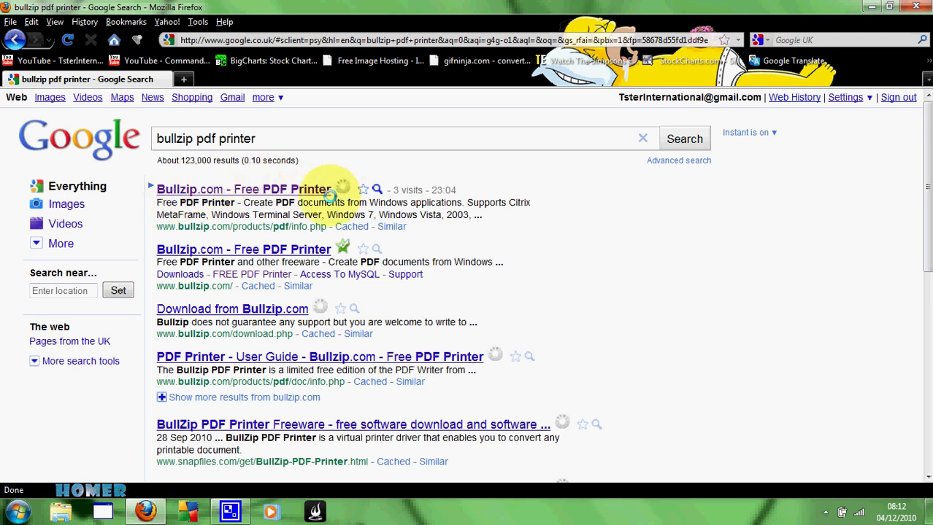
Download the Bullzip PDF Printer 7.1.0.1218 zip from the Europe mirror and open it from Downloads.
left_click(239, 190)
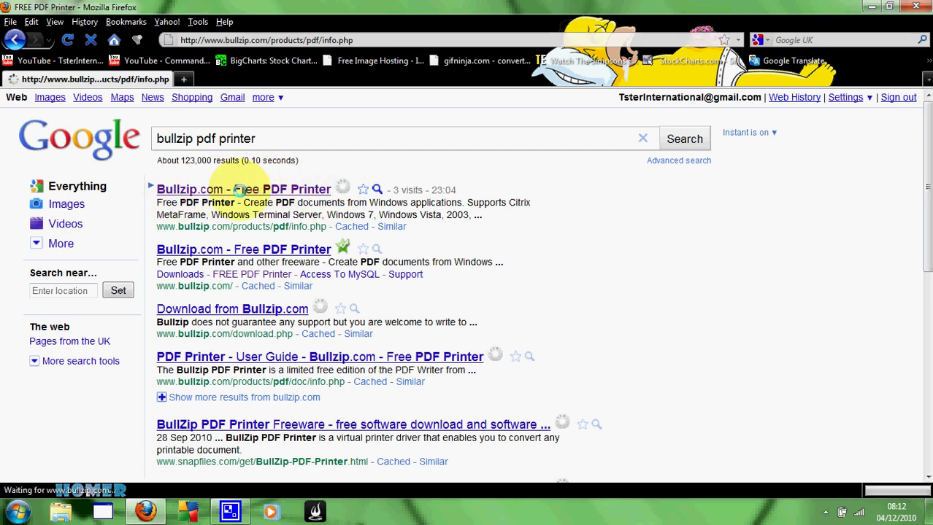
scroll(317, 266, "down", 10)
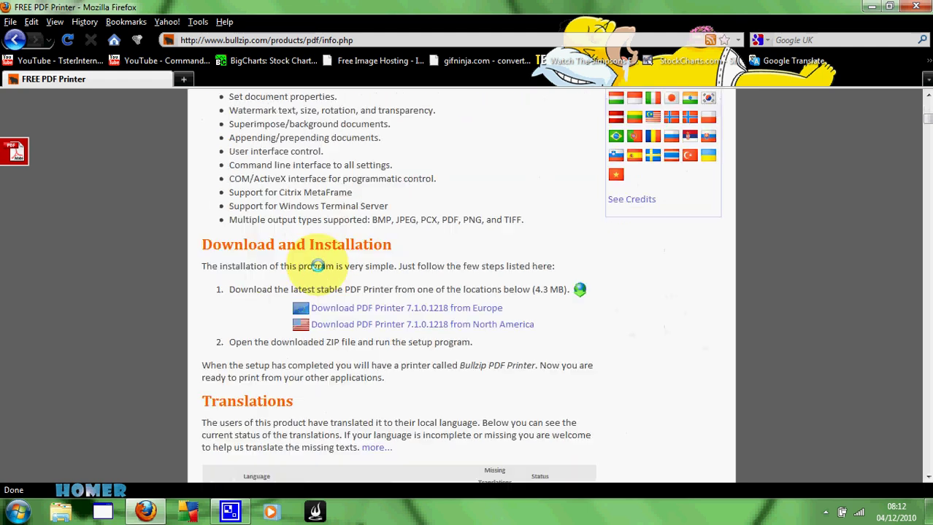
left_click(369, 308)
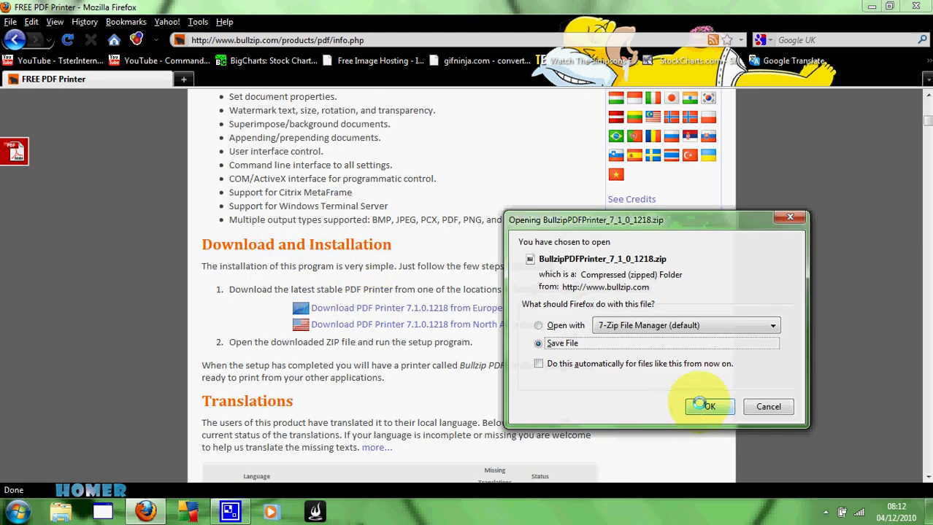
left_click(710, 406)
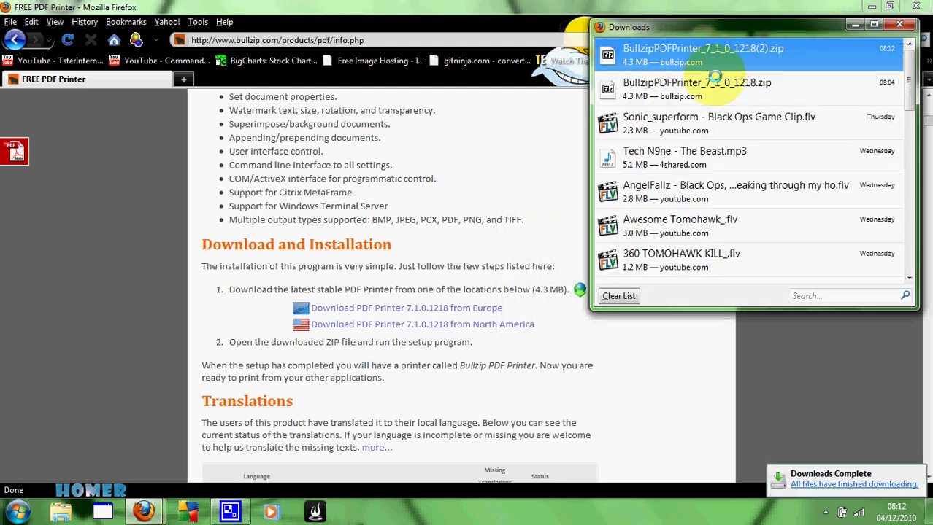
left_click(692, 88)
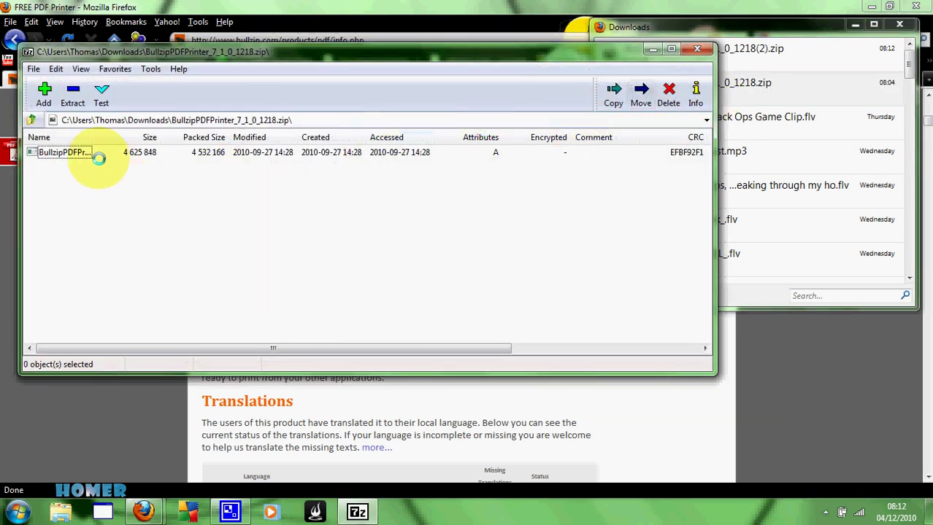
Run the Bullzip setup file from inside the 7-Zip archive.
left_click(63, 151)
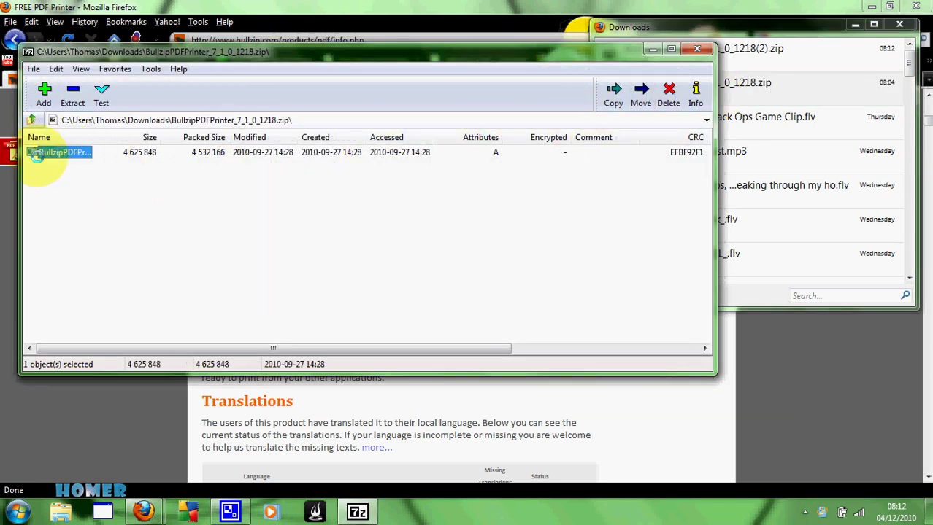
right_click(41, 154)
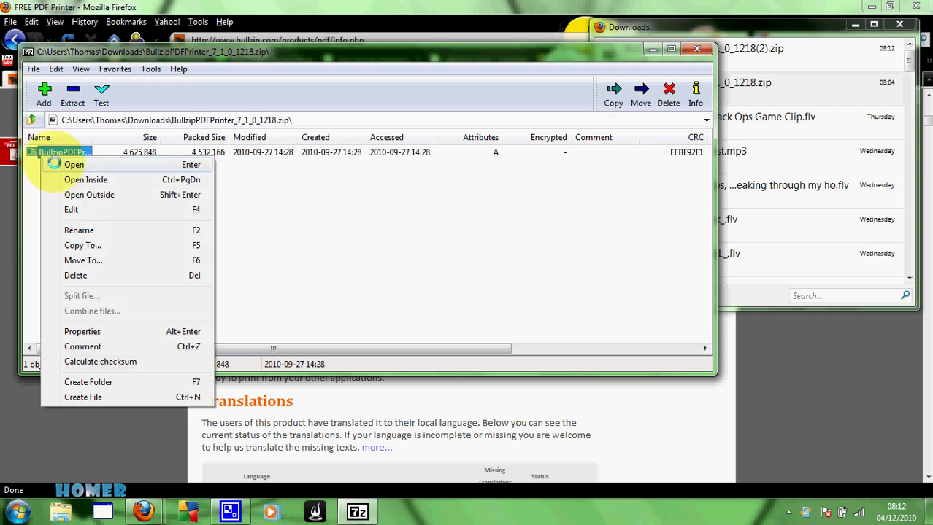
left_click(28, 169)
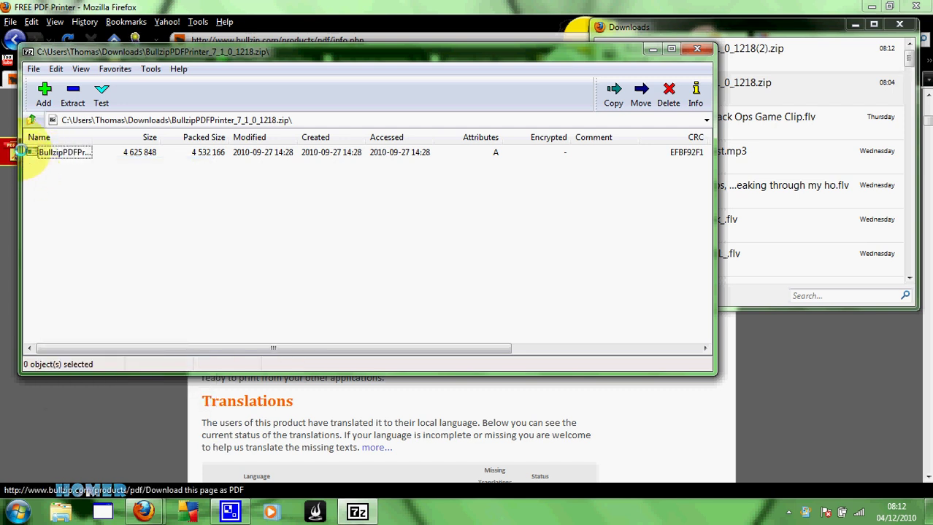
double_click(43, 155)
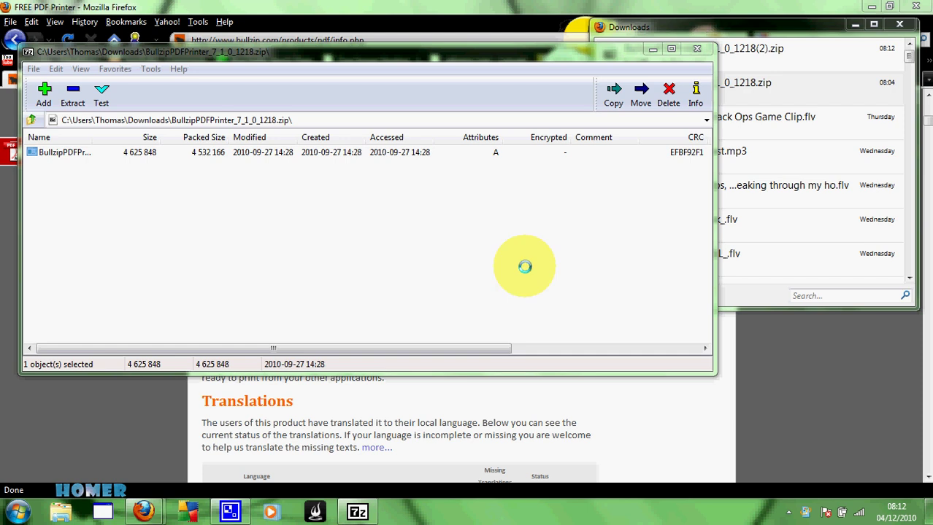
Accept the installer language and license agreement, keeping the default install and Start Menu folders.
left_click(494, 285)
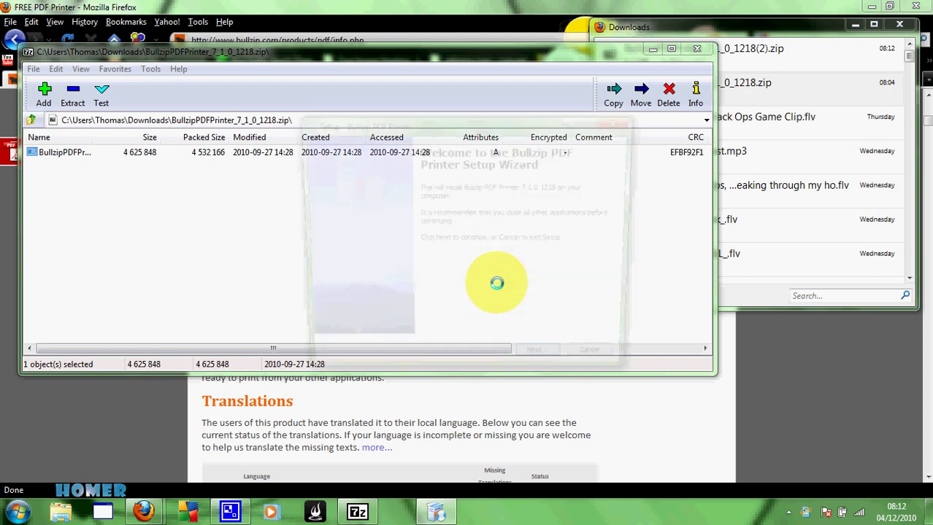
left_click(552, 365)
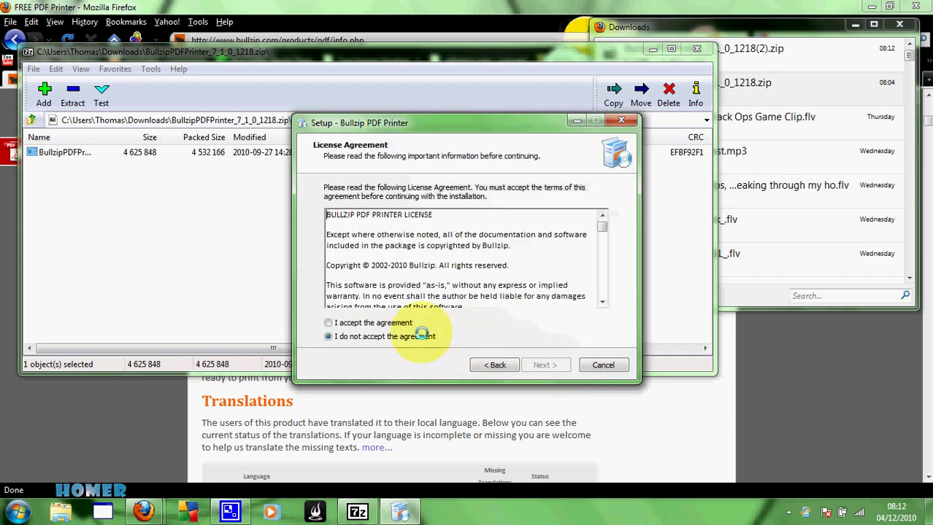
left_click(340, 323)
left_click(544, 365)
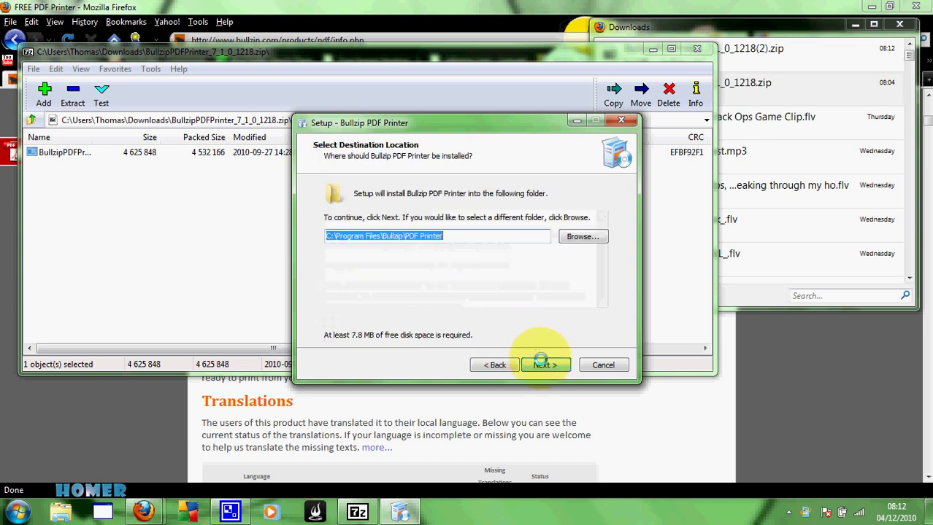
left_click(544, 365)
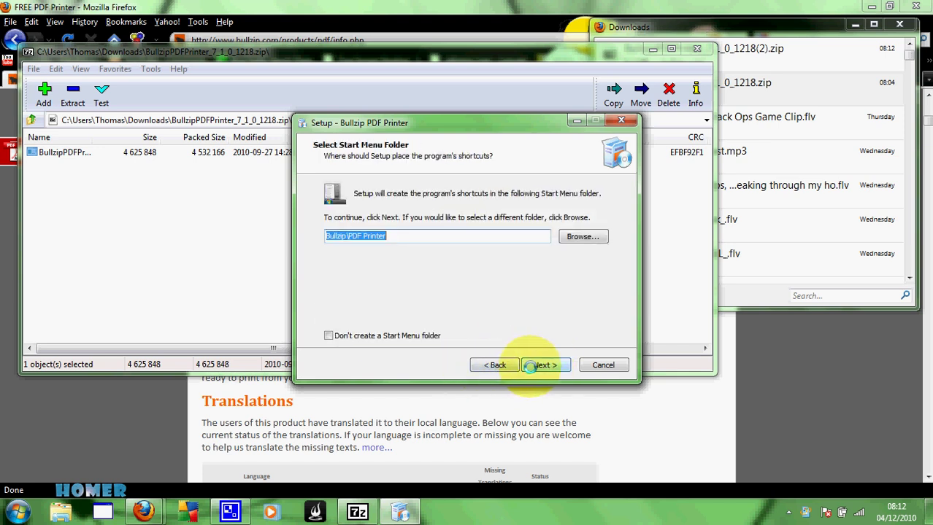
left_click(544, 365)
Add a desktop icon, keep the Ghostscript Lite dependency, and begin installation.
left_click(373, 229)
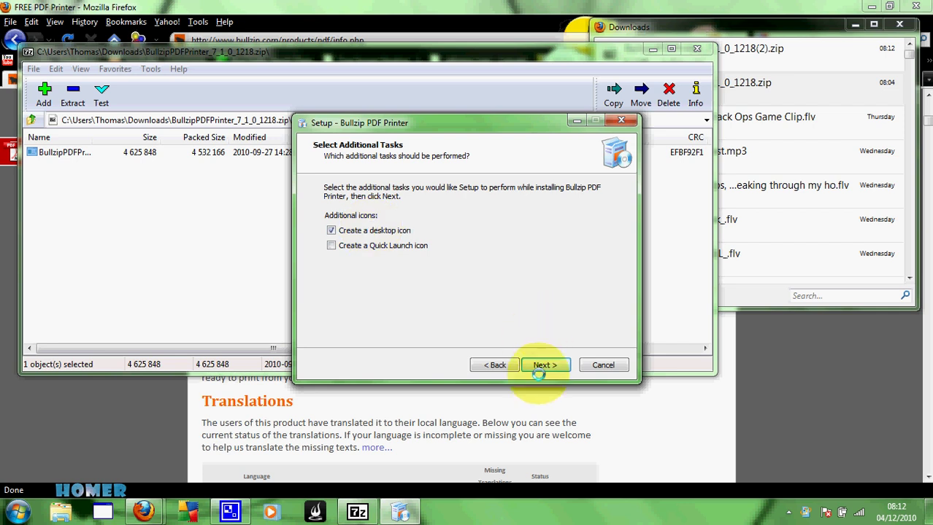
left_click(540, 366)
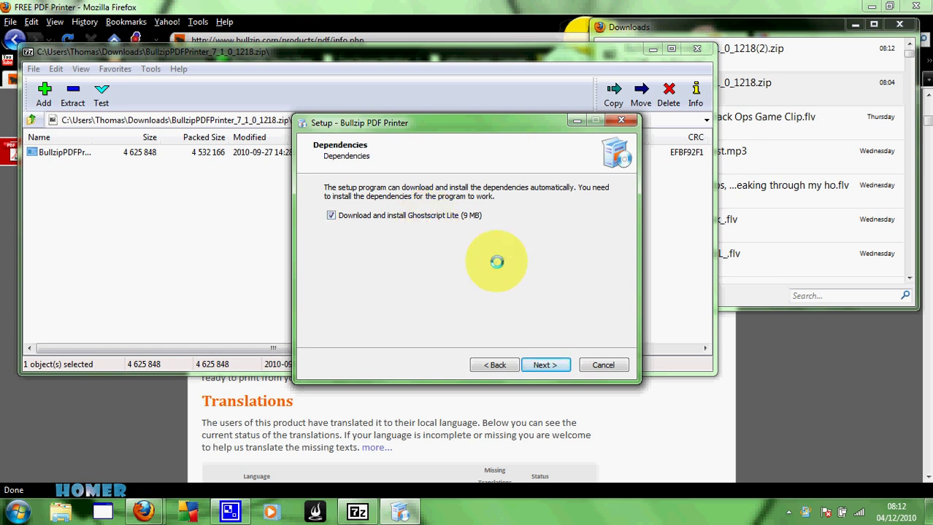
left_click(542, 366)
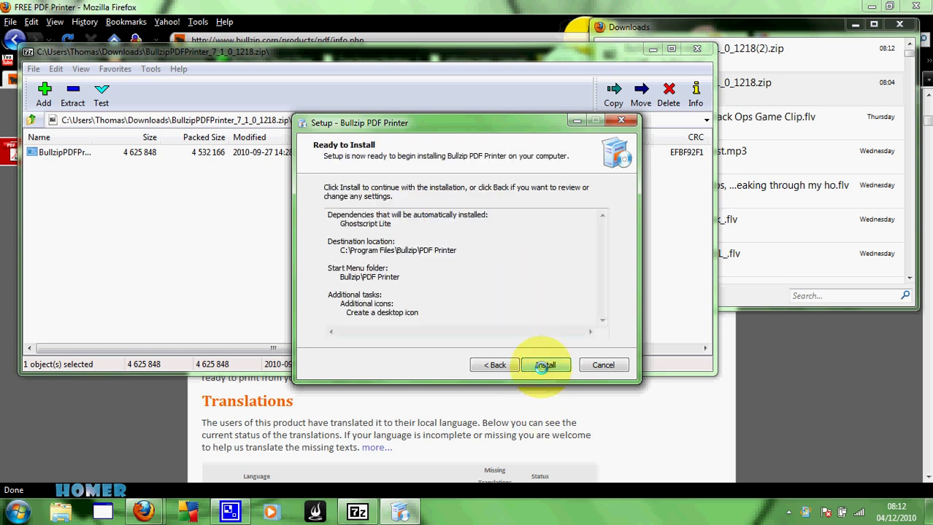
left_click(542, 366)
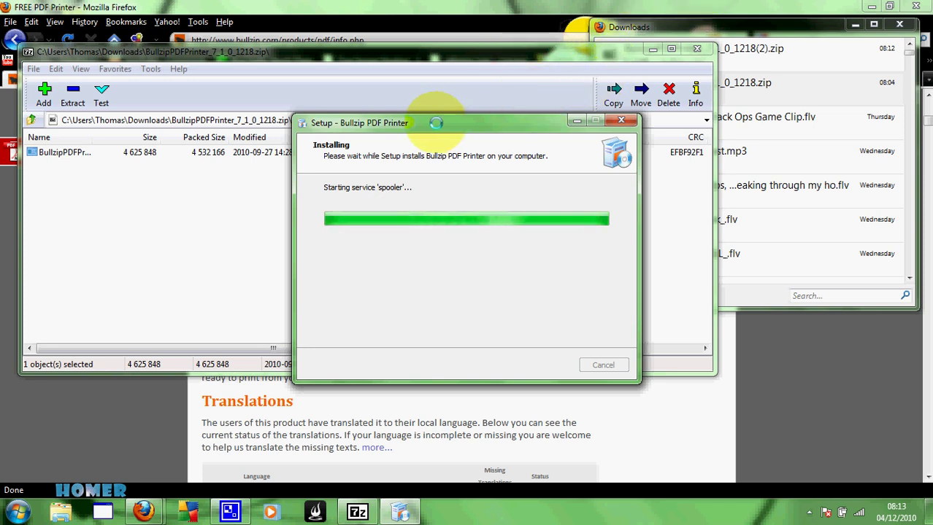
Finish setup without visiting the website and make Bullzip PDF Printer the default printer.
left_click(424, 244)
left_click(545, 365)
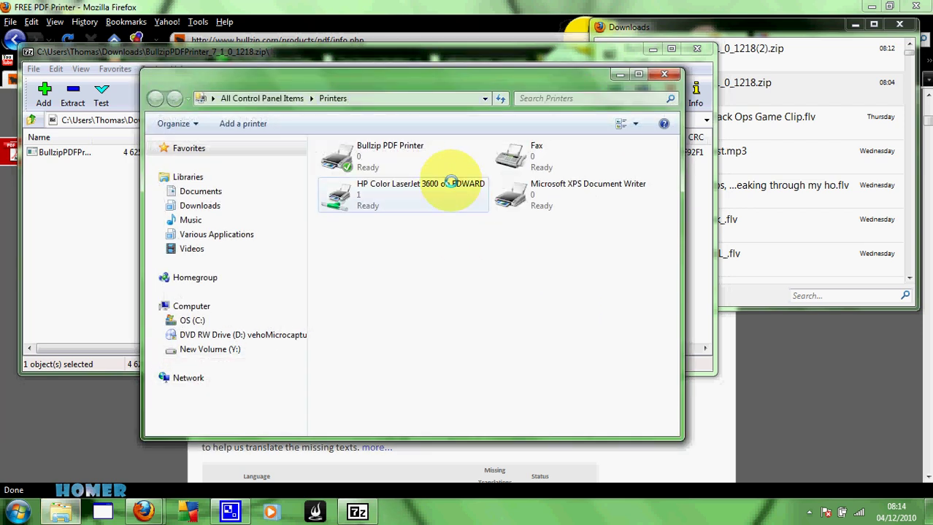
left_click(425, 156)
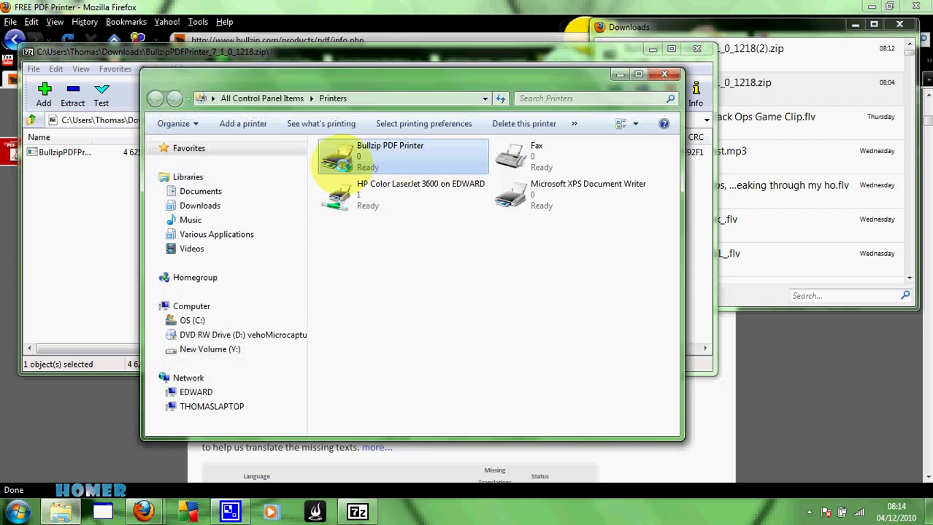
left_click(696, 48)
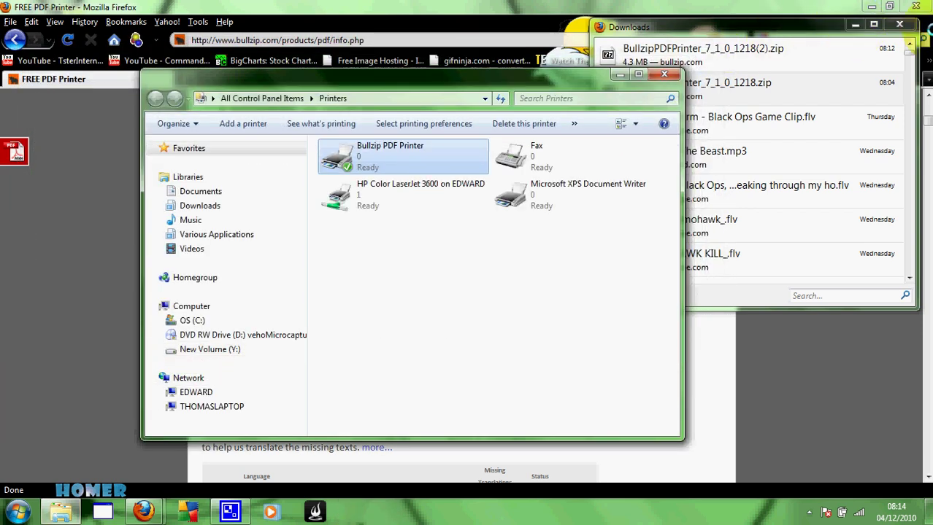
Close the Firefox downloads list, minimize Firefox, and launch OpenOffice.org Writer.
left_click(899, 24)
left_click(871, 6)
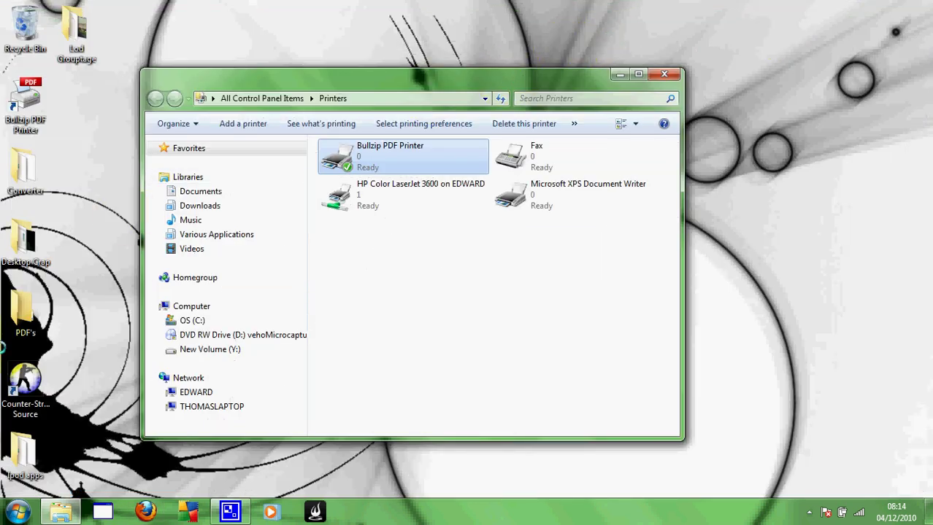
left_click(17, 511)
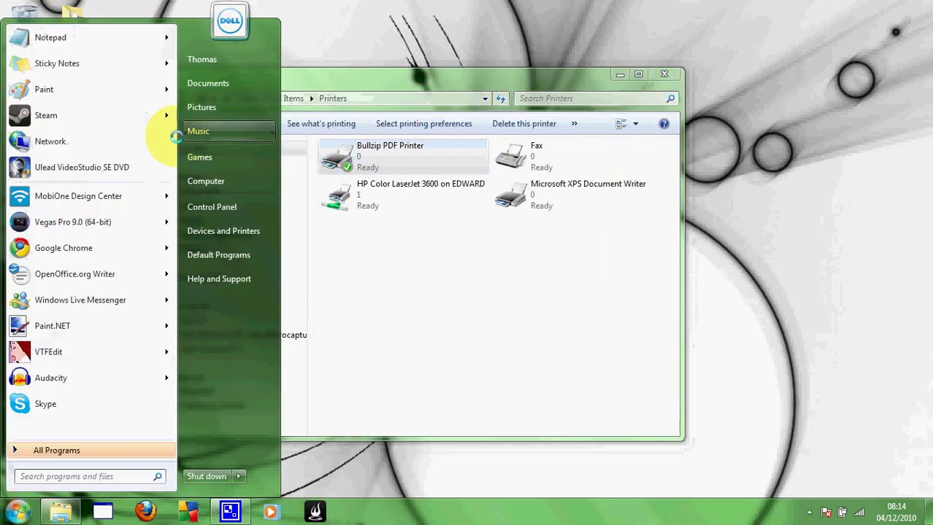
left_click(110, 274)
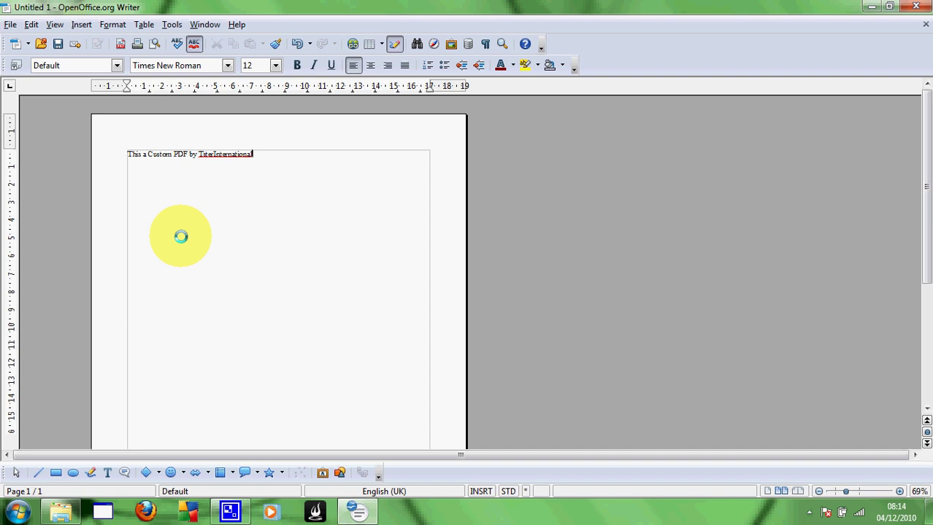
Open the File menu of the one-line Writer document.
left_click(11, 23)
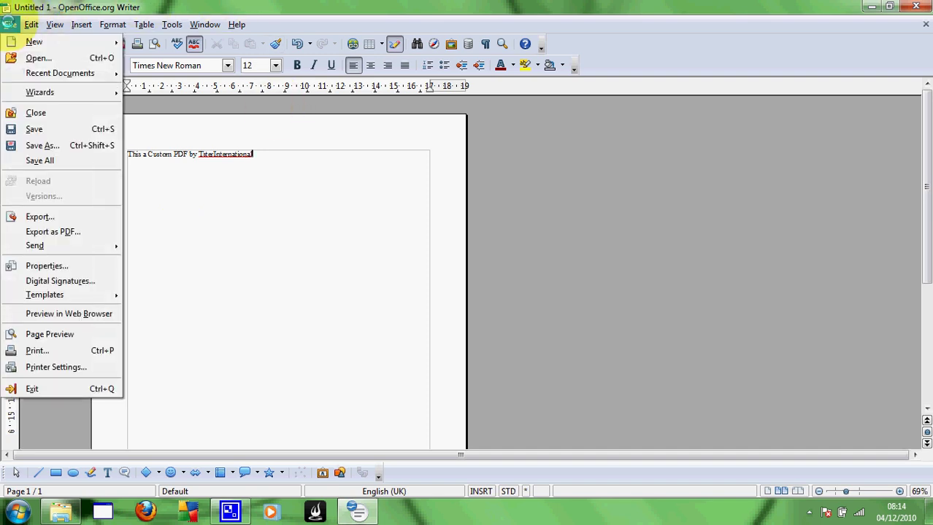
Print the document to Bullzip PDF Printer with the default print settings.
left_click(62, 350)
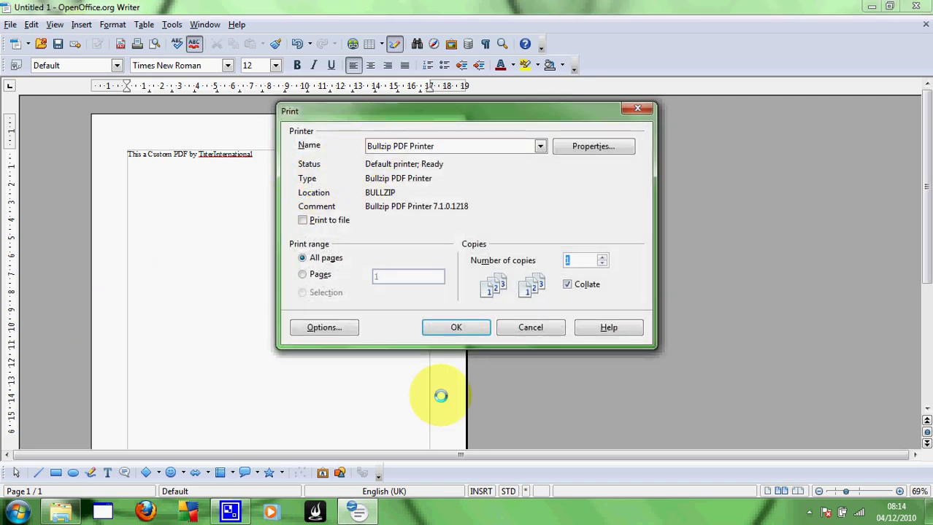
left_click(456, 327)
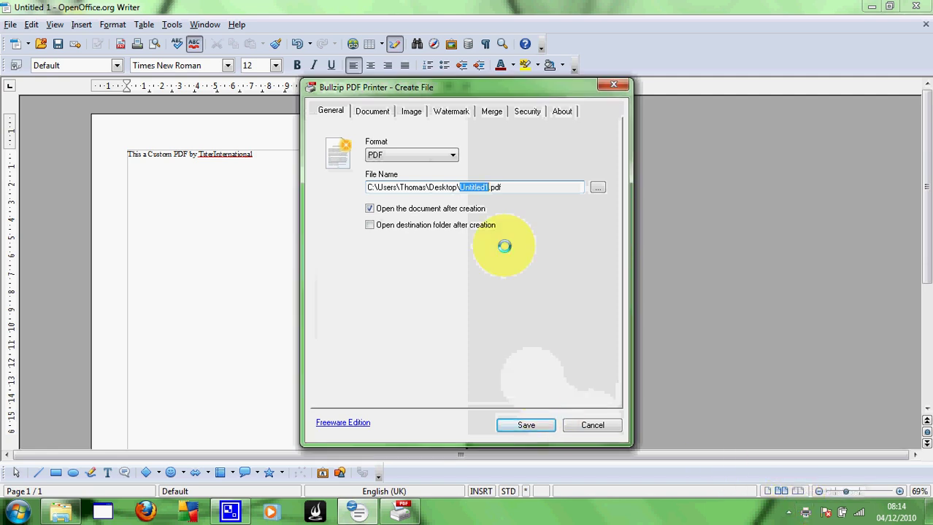
Keep PDF format and set the output file to CustomPDF.pdf in the Desktop's PDF's folder.
left_click(396, 154)
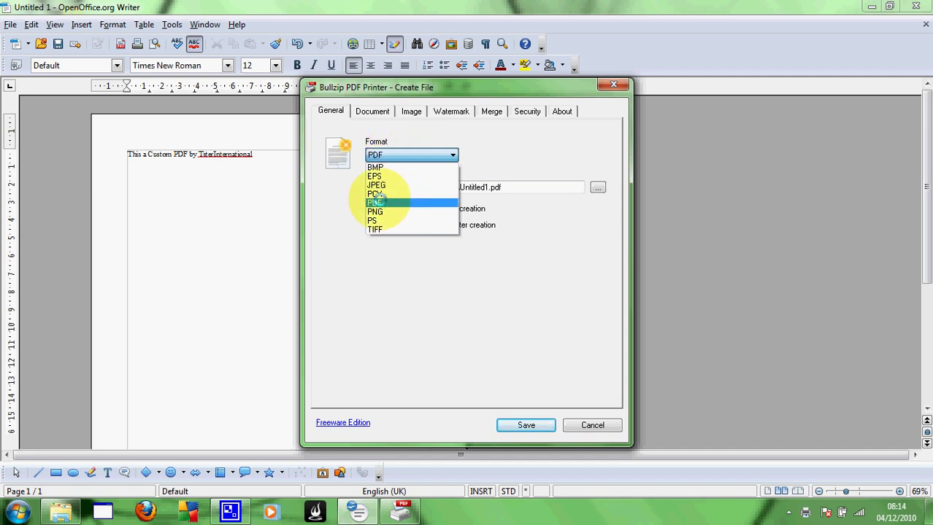
left_click(375, 203)
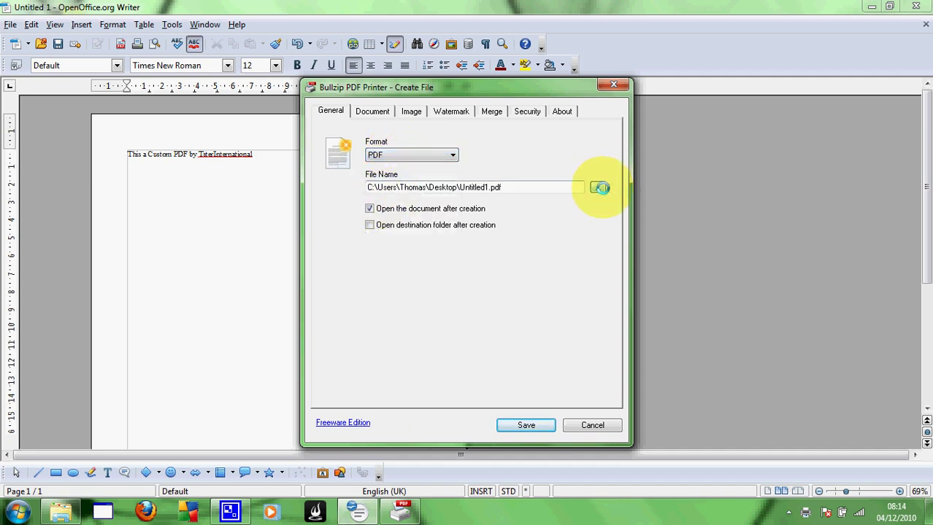
left_click(600, 188)
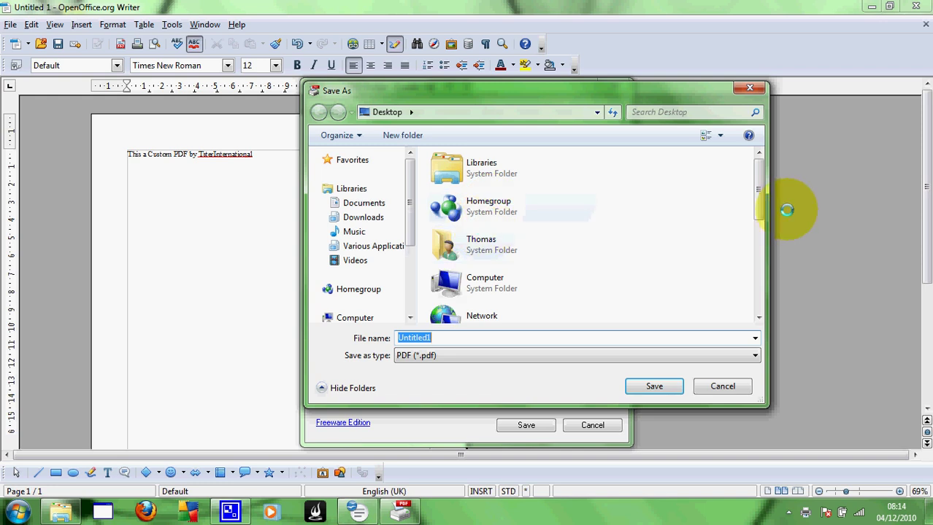
left_click_drag(756, 197, 762, 292)
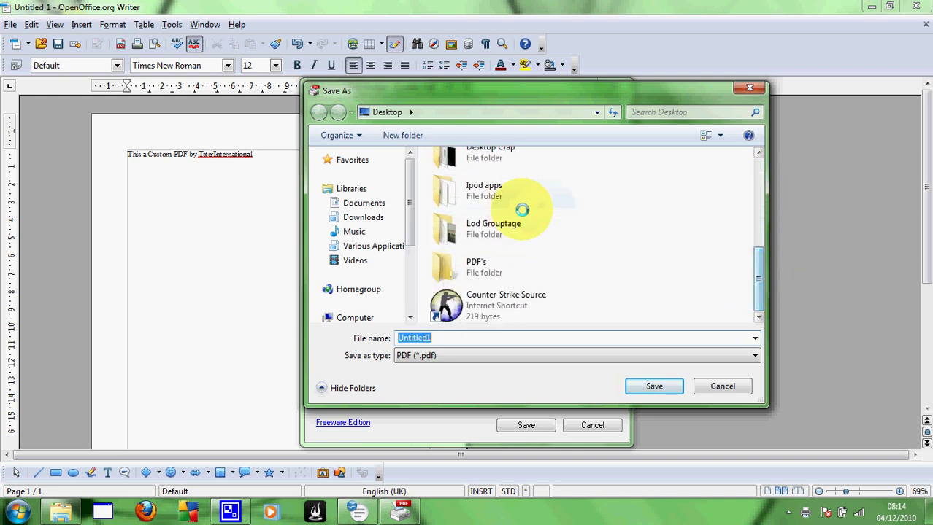
double_click(537, 267)
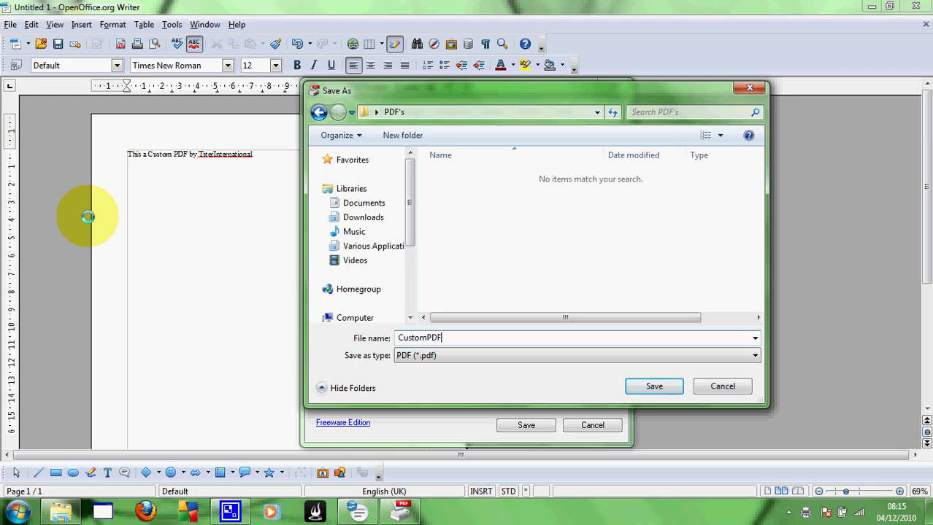
key("Return")
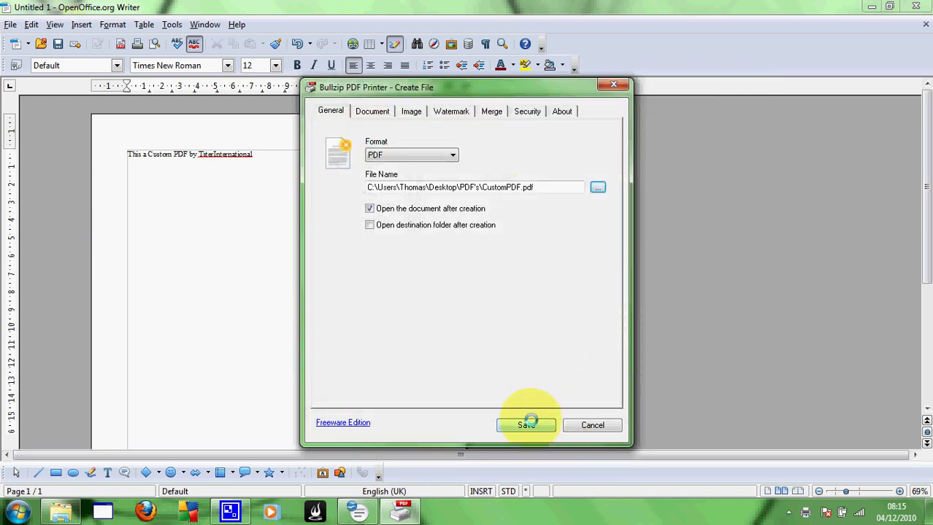
Create the PDF, close the Reader preview, discard the Writer document, and close Printers.
left_click(527, 425)
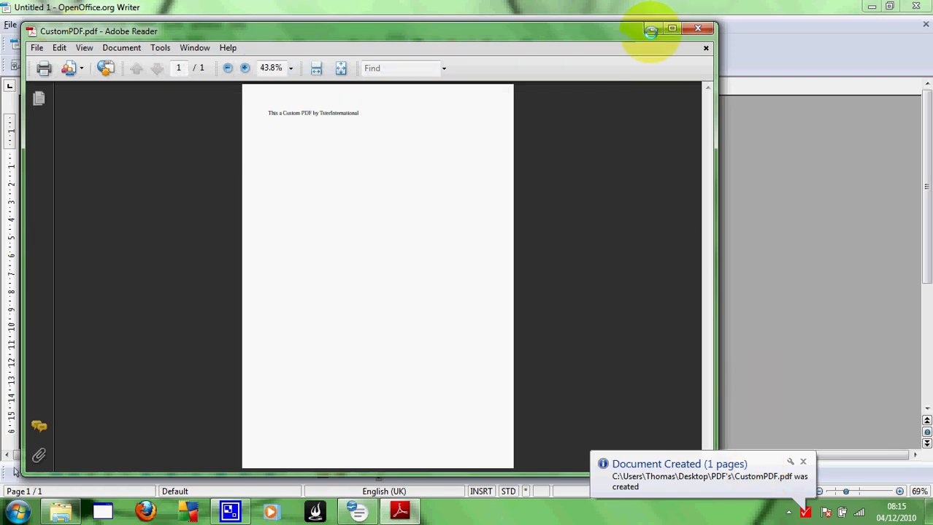
left_click(697, 28)
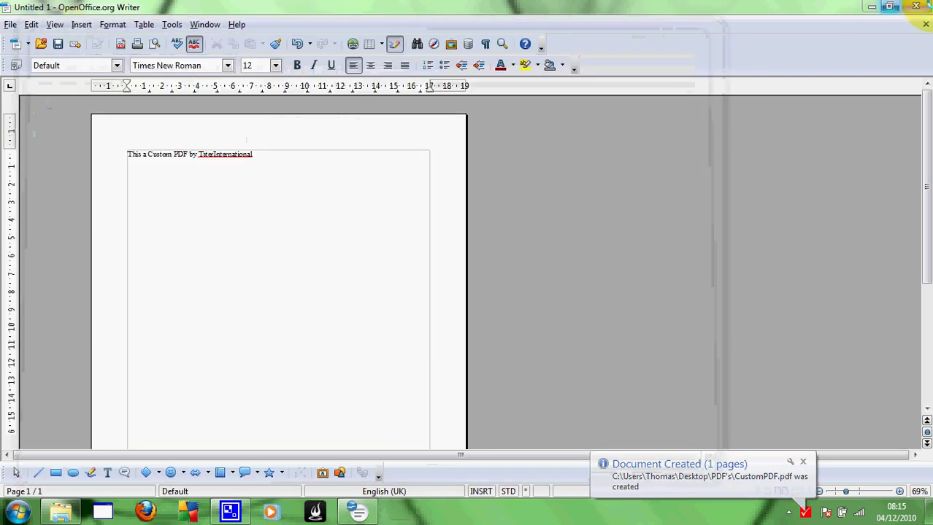
left_click(915, 7)
left_click(471, 270)
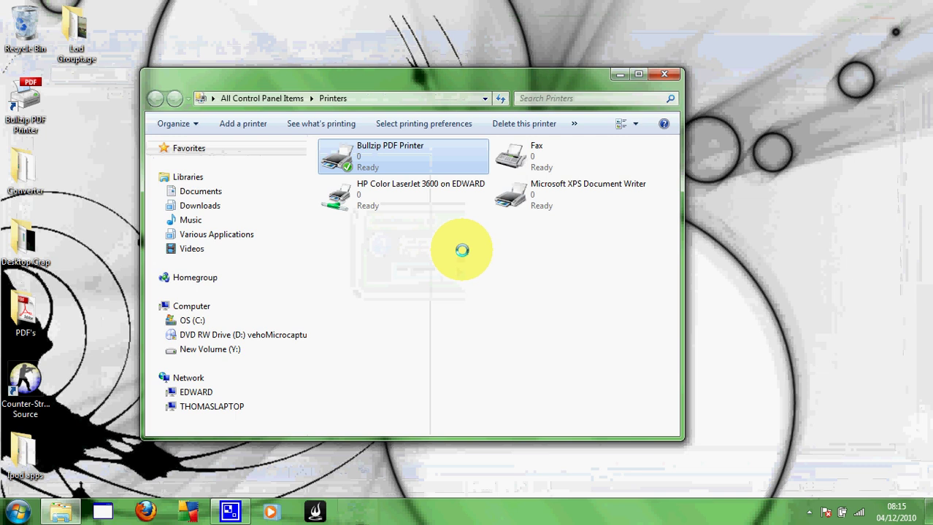
left_click(661, 75)
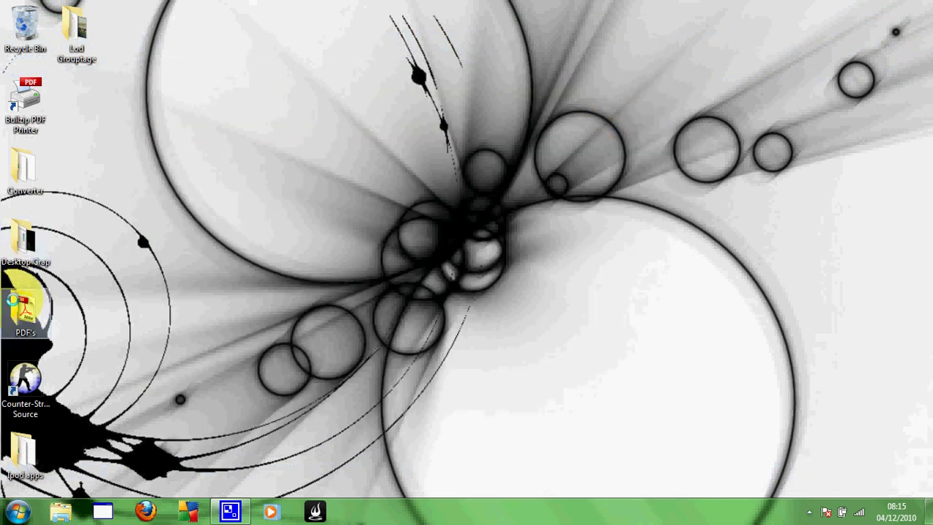
Check CustomPDF.pdf from the PDF's folder in Adobe Reader, then close Reader and the folder.
double_click(14, 302)
double_click(385, 161)
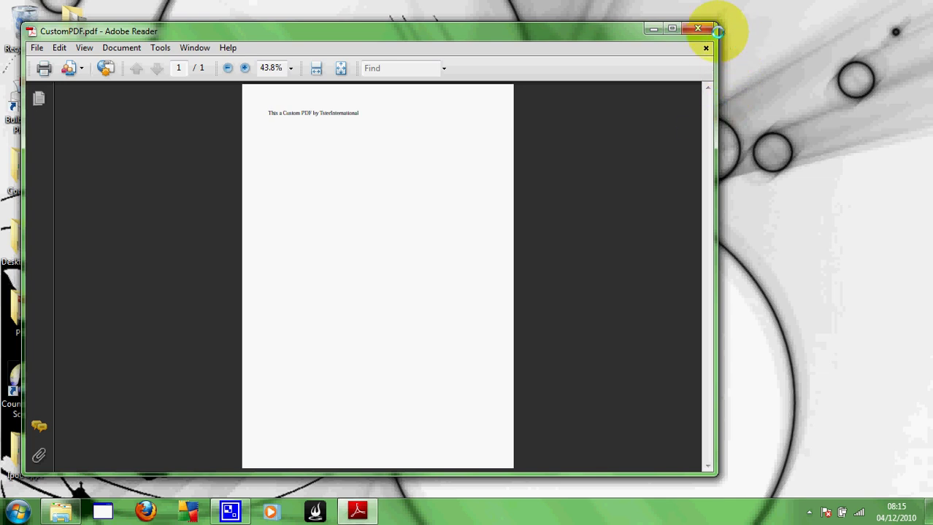
left_click(699, 29)
left_click(664, 75)
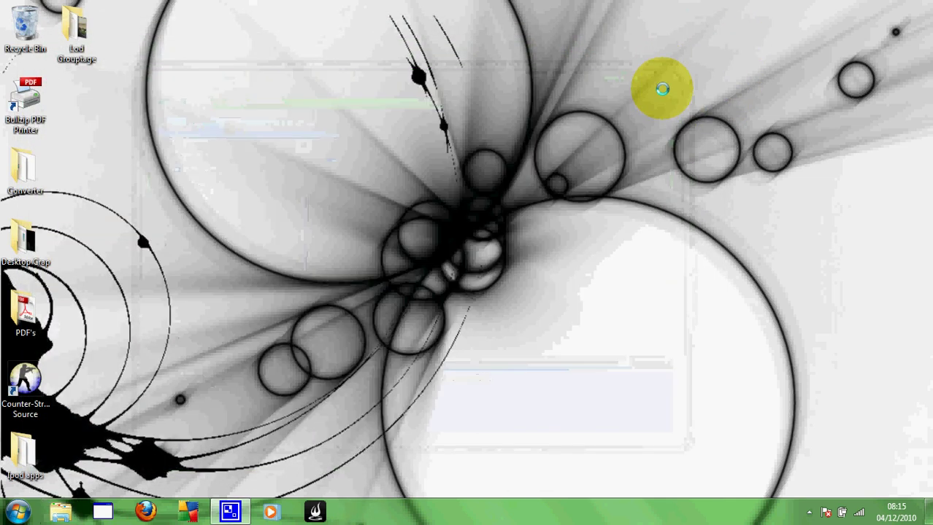